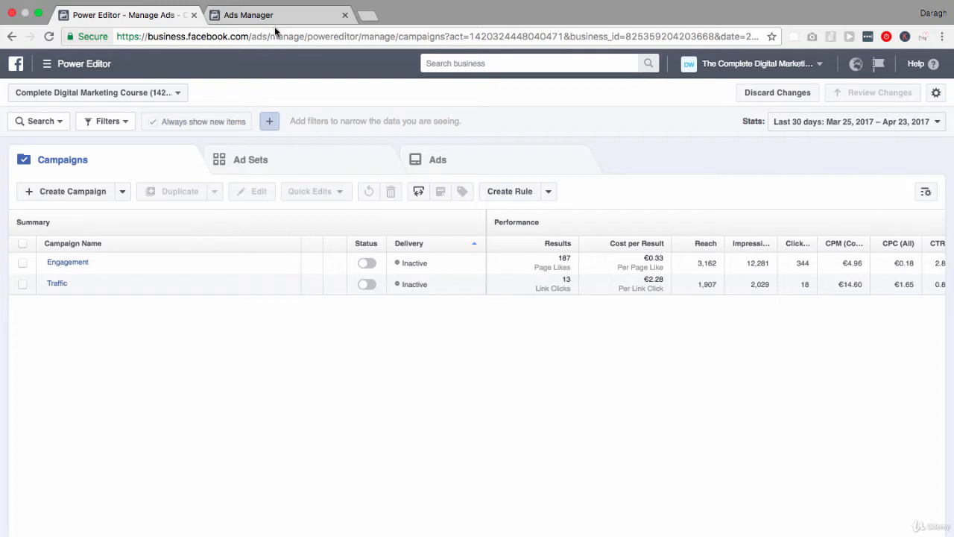
# In Power Editor, create an Auction campaign named Video Views with the Video views objective, including a new ad set and ad.
pyautogui.click(278, 22)
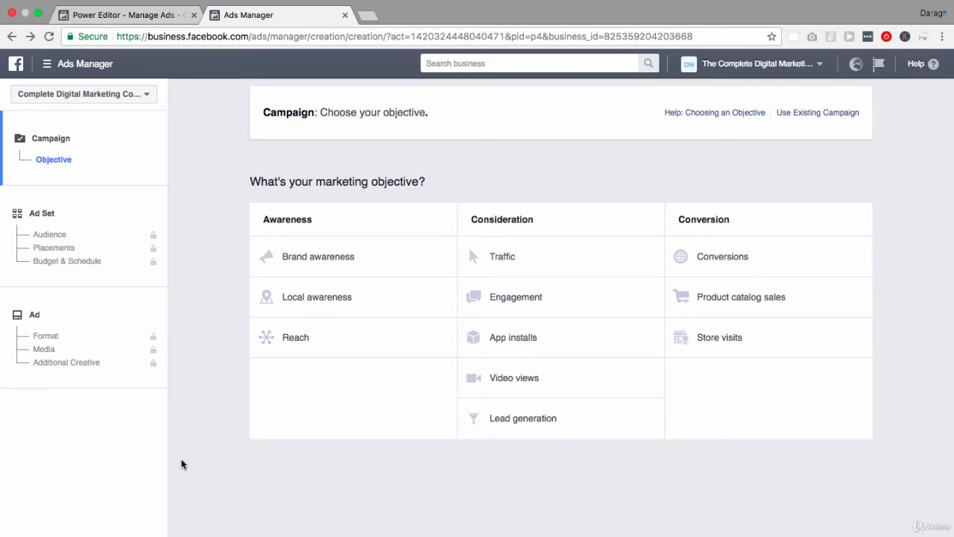
pyautogui.click(162, 16)
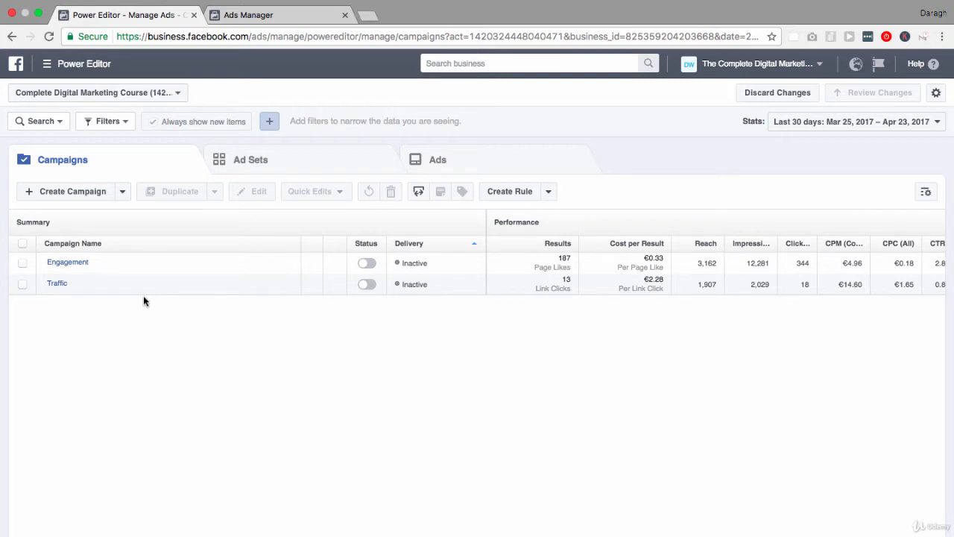
pyautogui.click(63, 192)
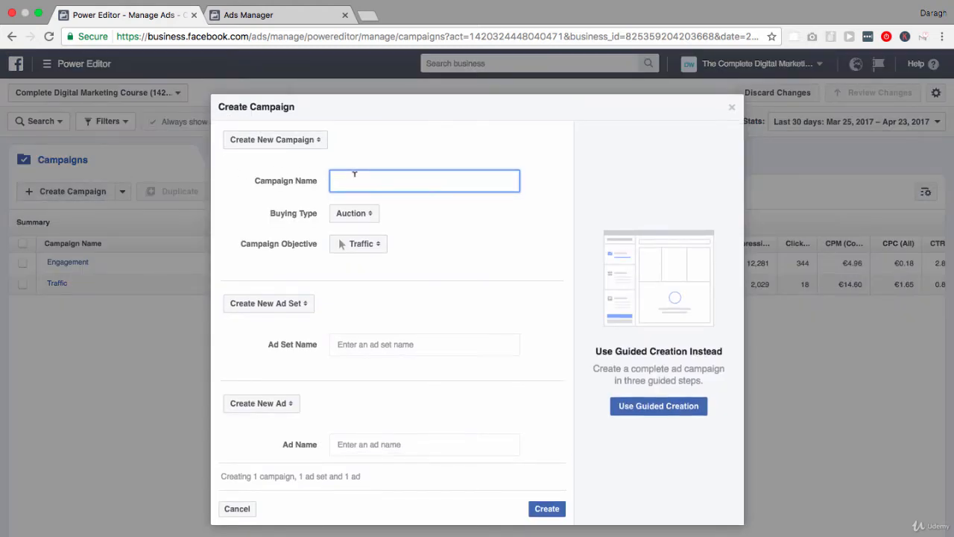
pyautogui.write('Video Views')
pyautogui.click(382, 245)
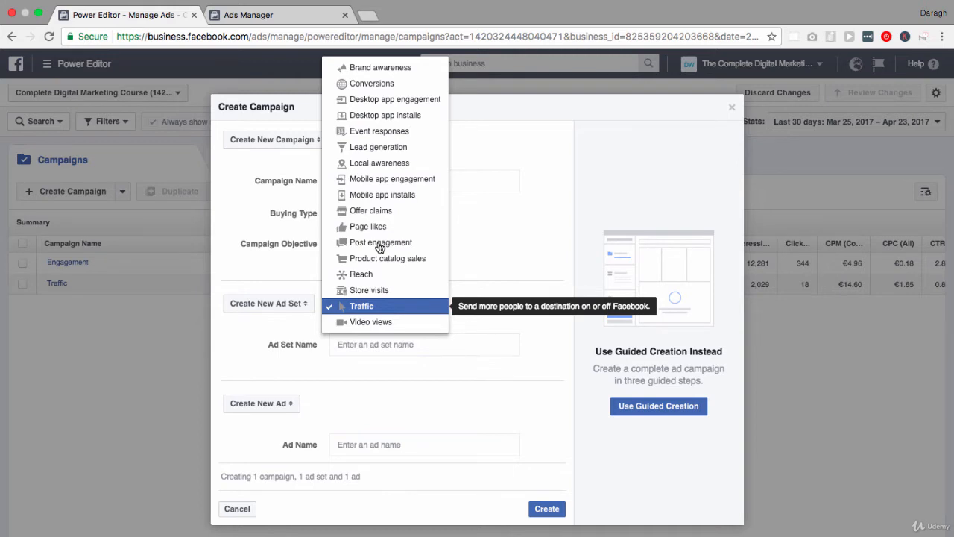
pyautogui.click(415, 321)
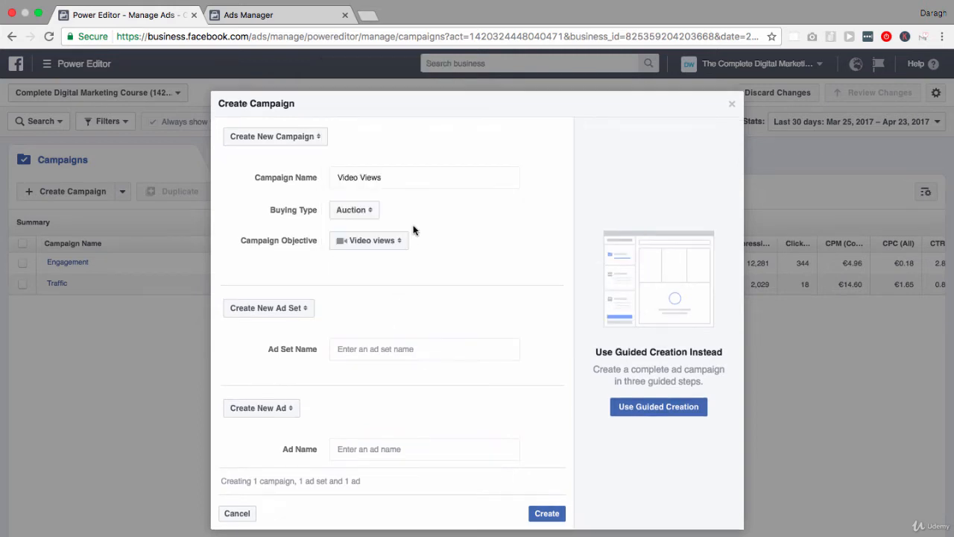
pyautogui.click(373, 214)
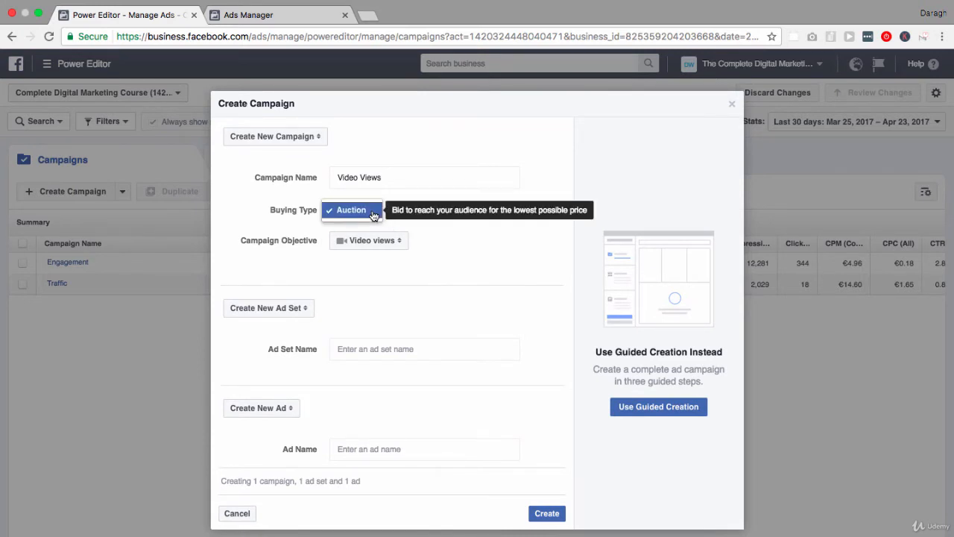
pyautogui.click(425, 222)
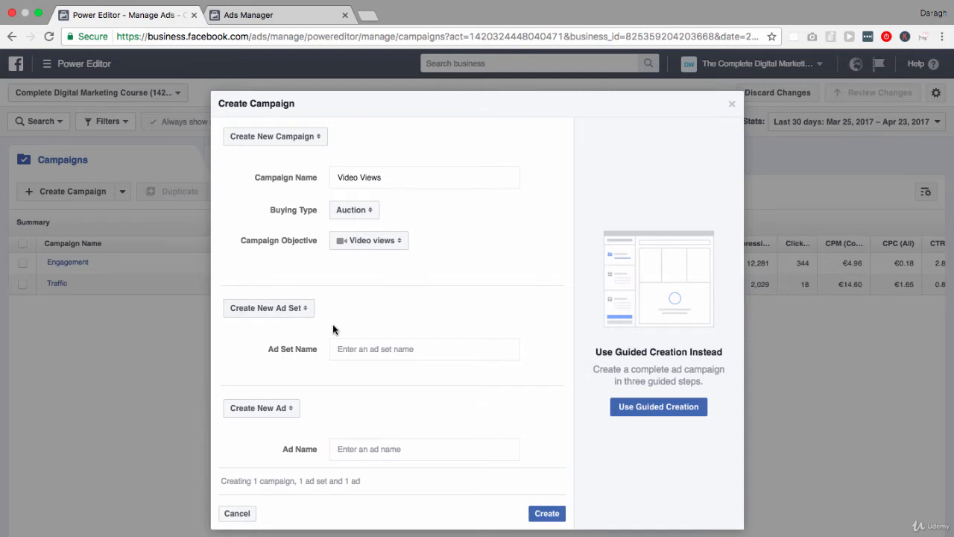
pyautogui.click(549, 515)
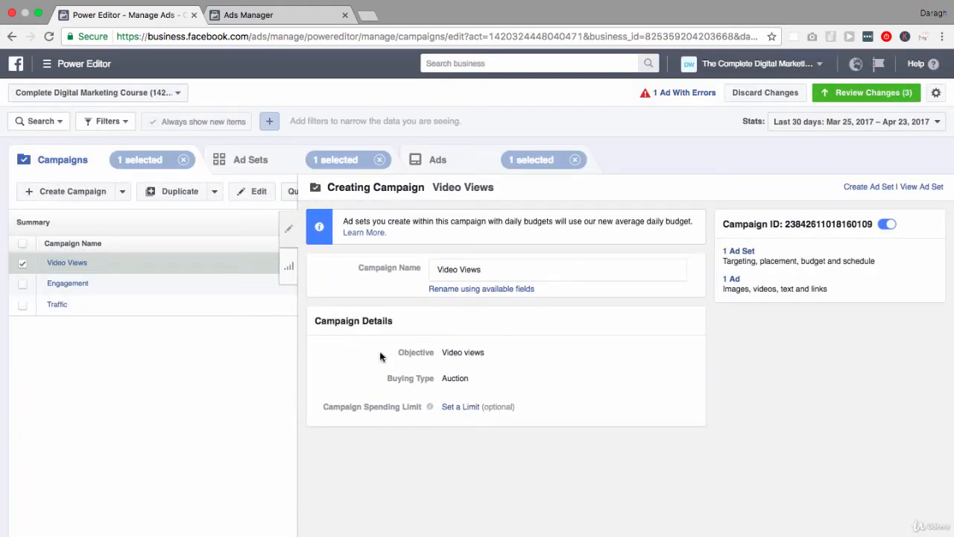
pyautogui.click(295, 247)
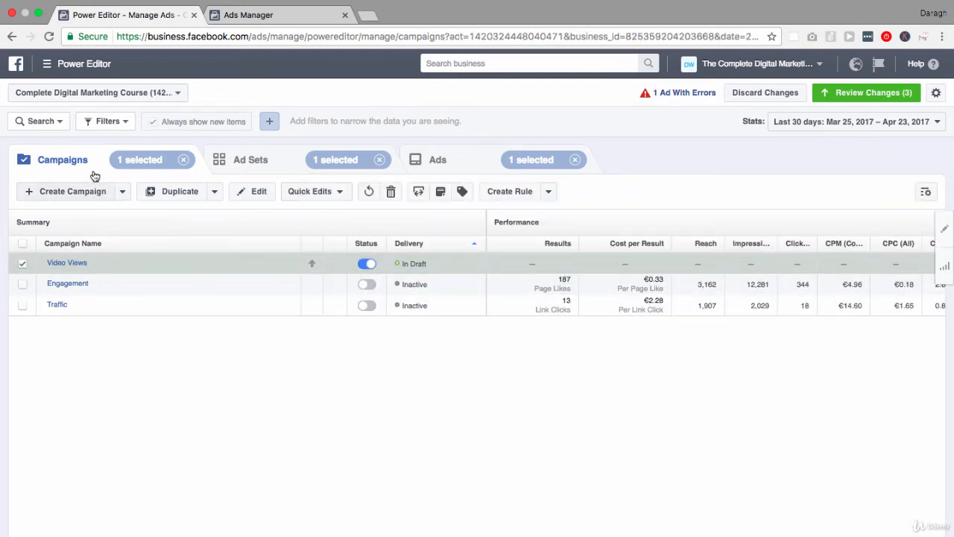
# Split the Video Views ad set's audience by gender, making the original Male and the new ad set Female.
pyautogui.click(245, 167)
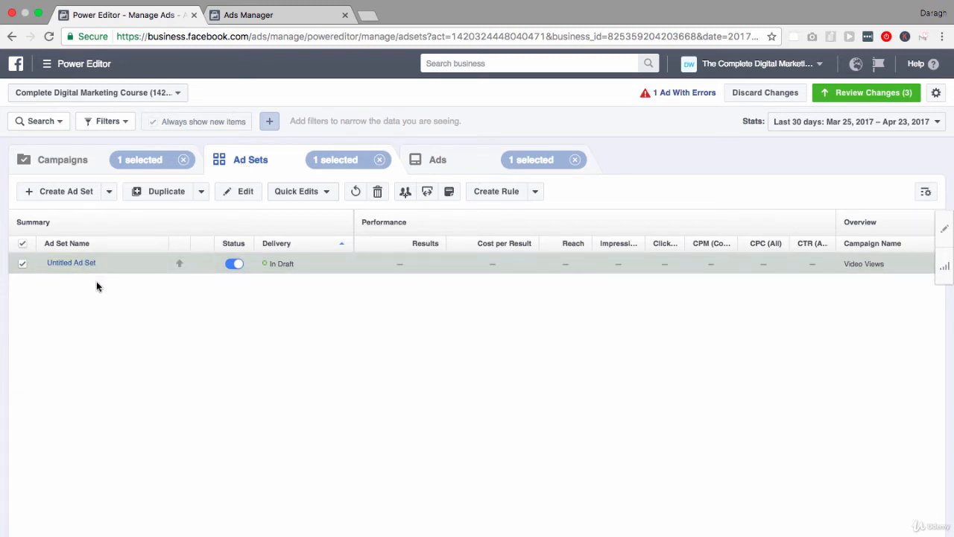
pyautogui.click(202, 192)
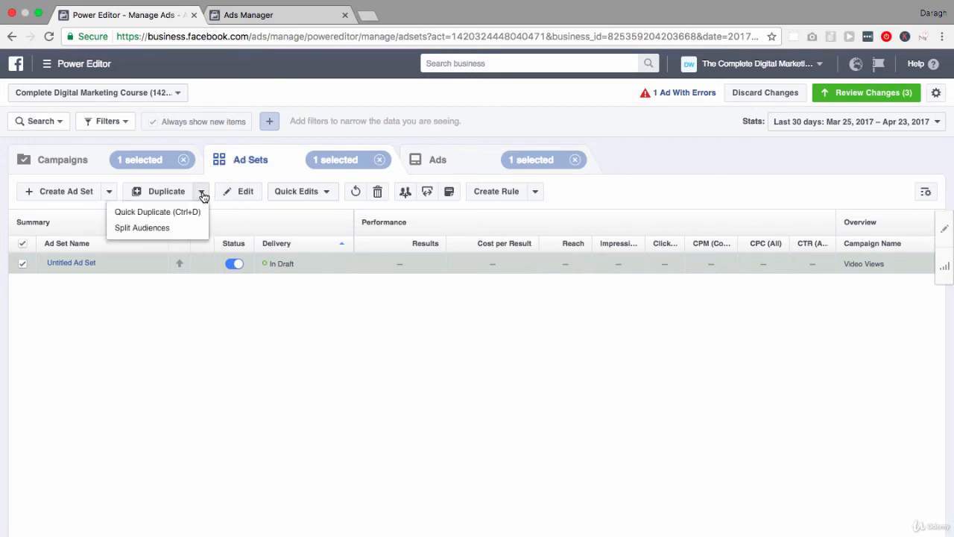
pyautogui.click(171, 229)
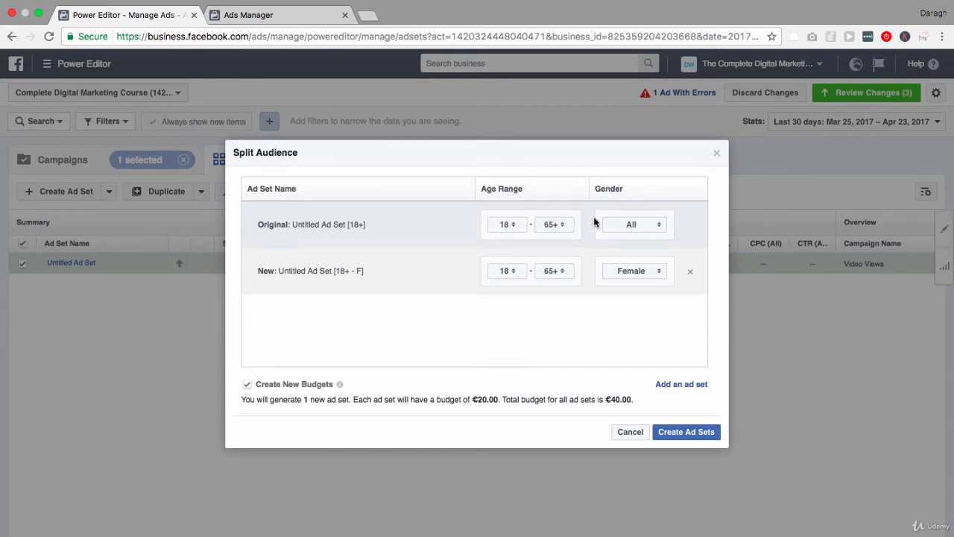
pyautogui.click(653, 225)
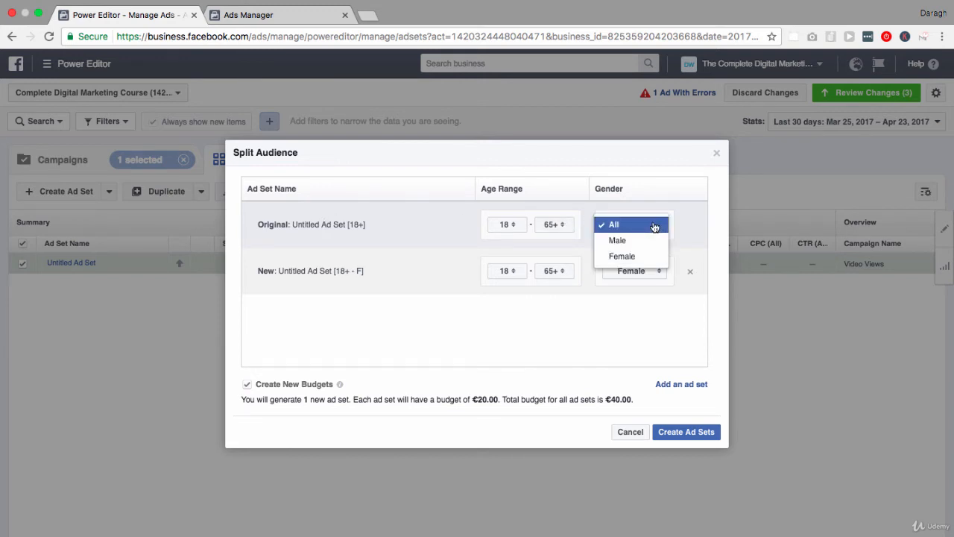
pyautogui.click(643, 240)
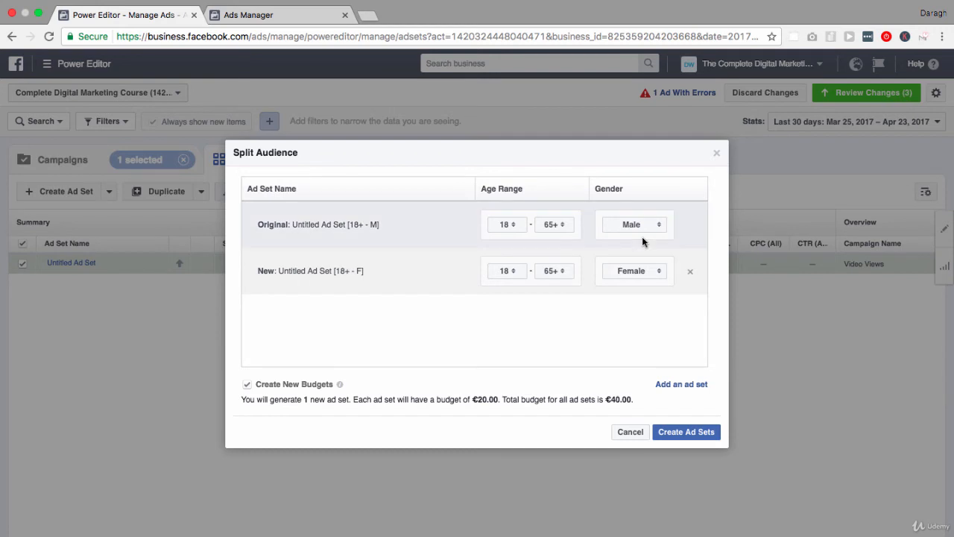
pyautogui.click(688, 432)
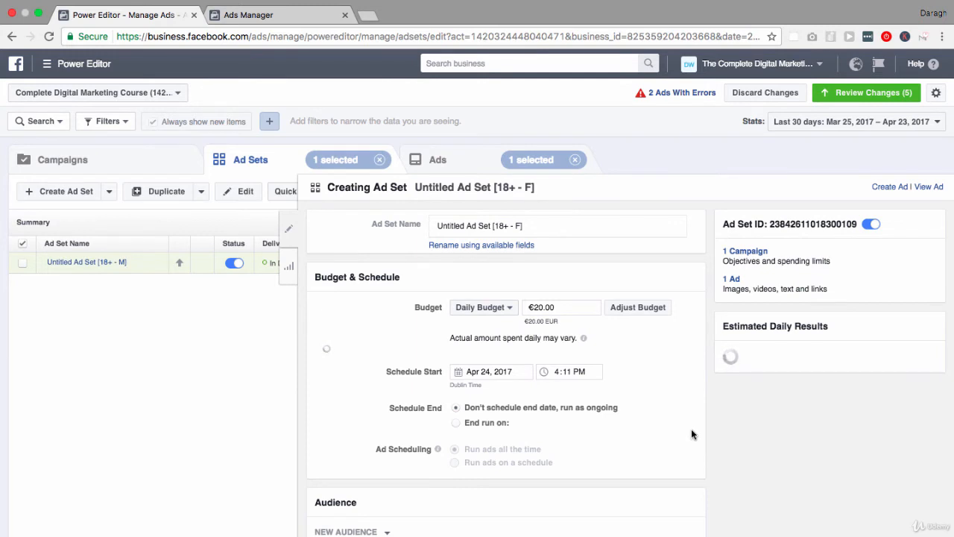
pyautogui.click(290, 230)
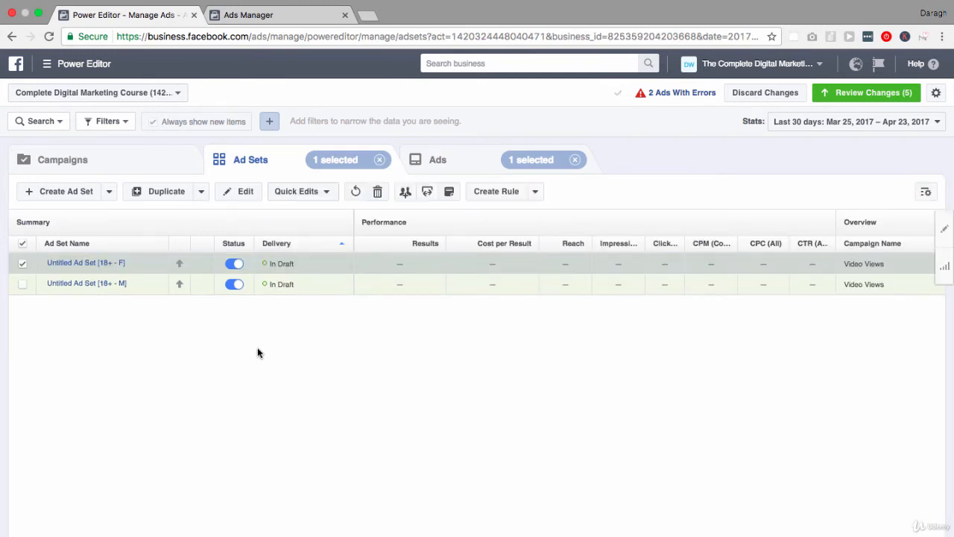
# Make a quick duplicate of the female ad set.
pyautogui.click(202, 194)
pyautogui.click(201, 194)
pyautogui.click(23, 264)
pyautogui.click(23, 264)
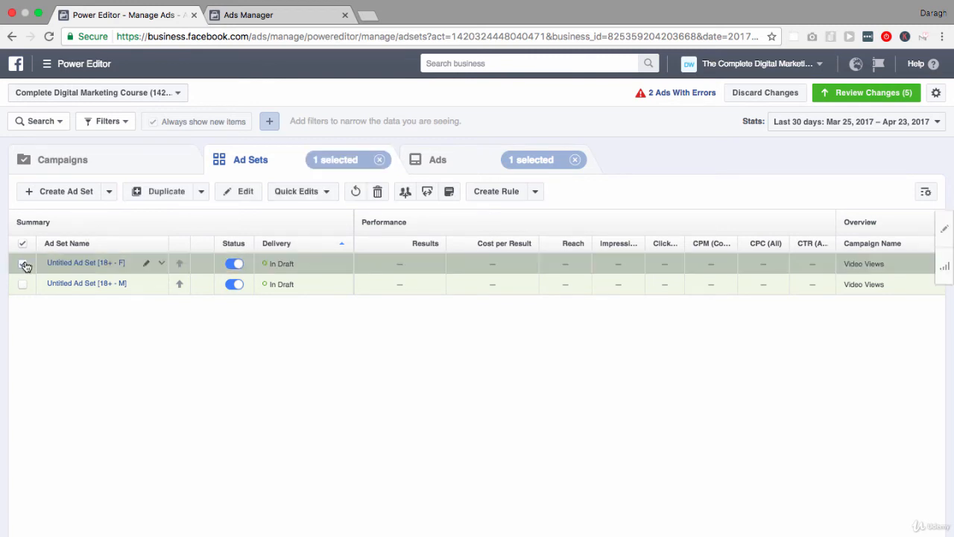
pyautogui.click(204, 196)
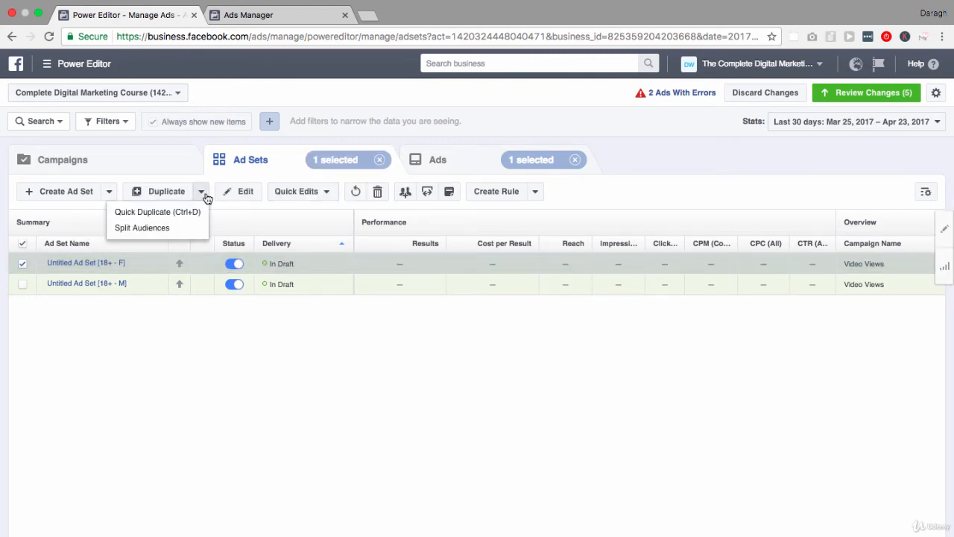
pyautogui.click(193, 210)
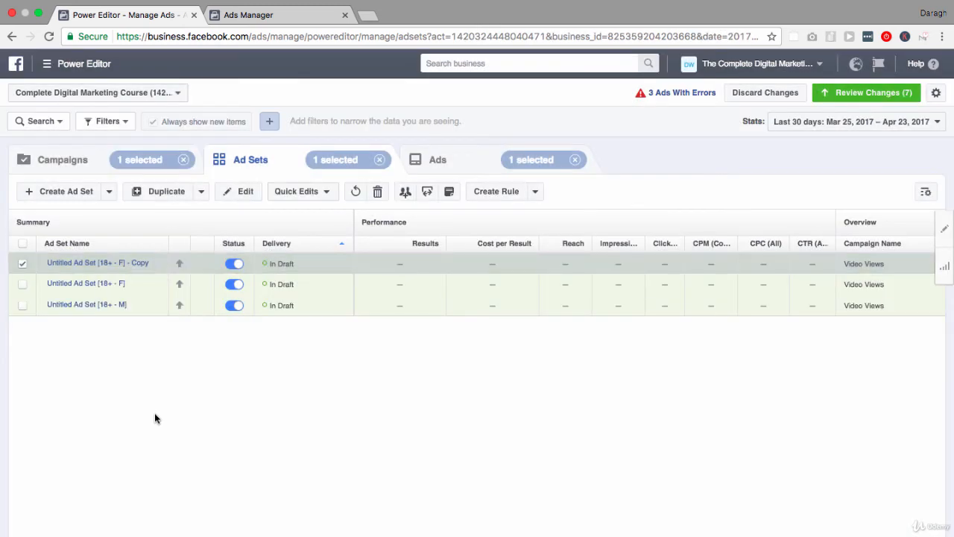
# Examine the budget, schedule and audience settings of the copied female ad set, and the campaign's draft ads.
pyautogui.moveTo(147, 263)
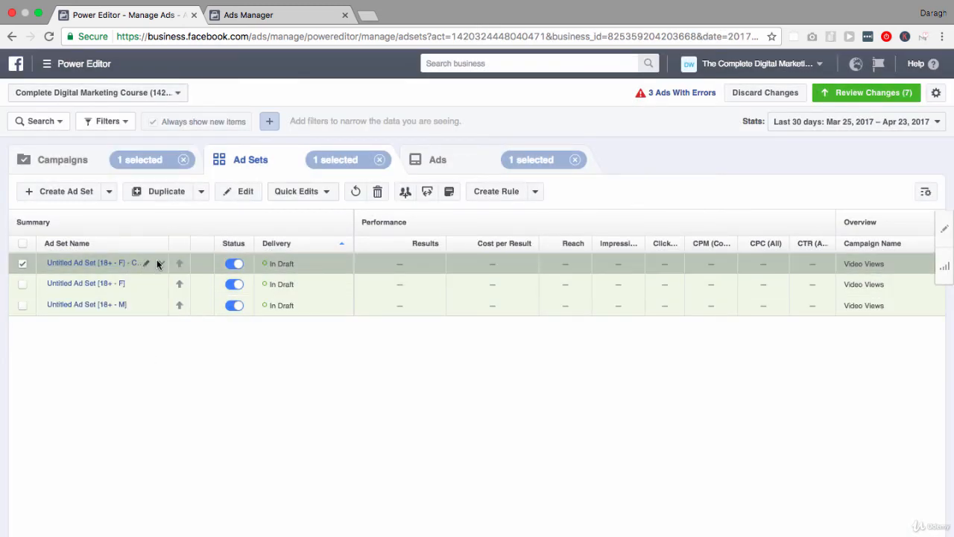
pyautogui.click(161, 264)
pyautogui.click(156, 280)
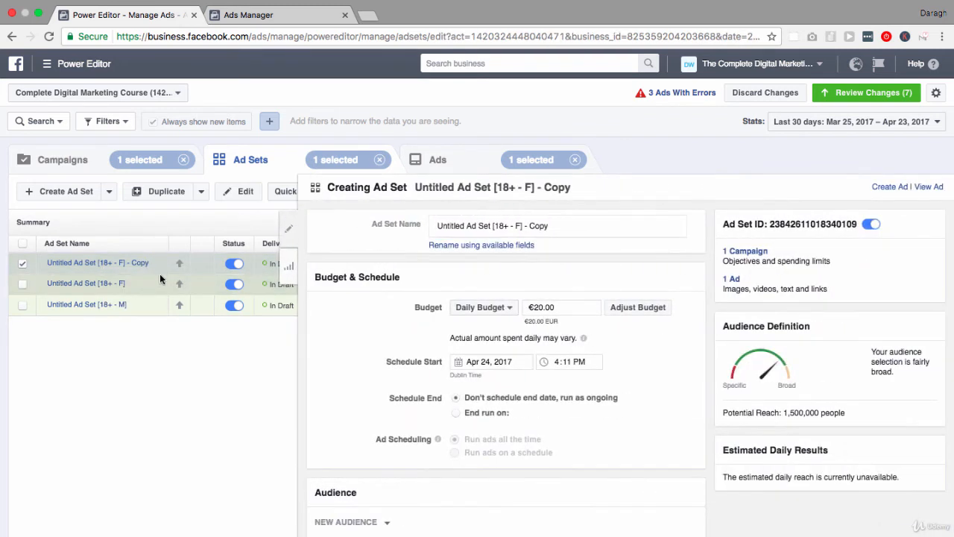
pyautogui.scroll(-3, 331, 311)
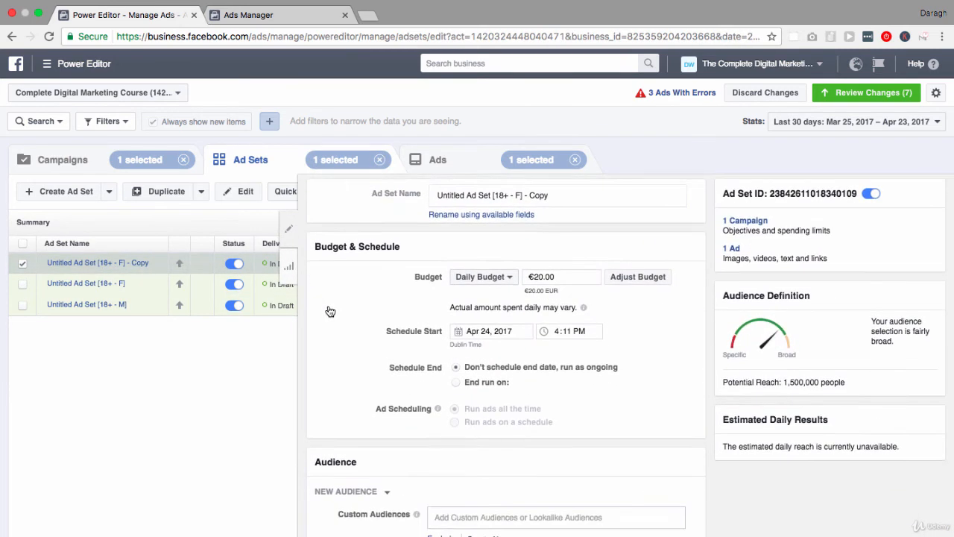
pyautogui.click(461, 436)
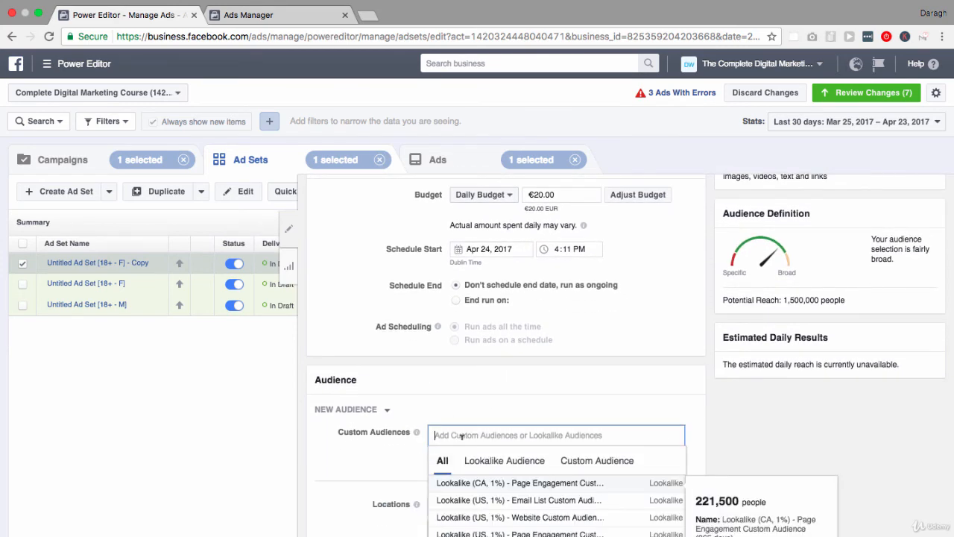
pyautogui.click(431, 404)
pyautogui.scroll(-5, 430, 403)
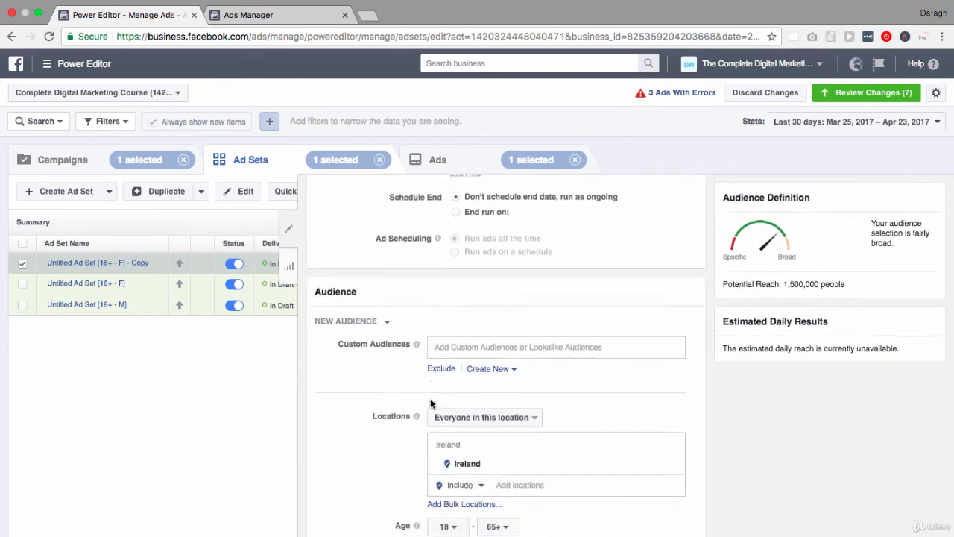
pyautogui.click(296, 248)
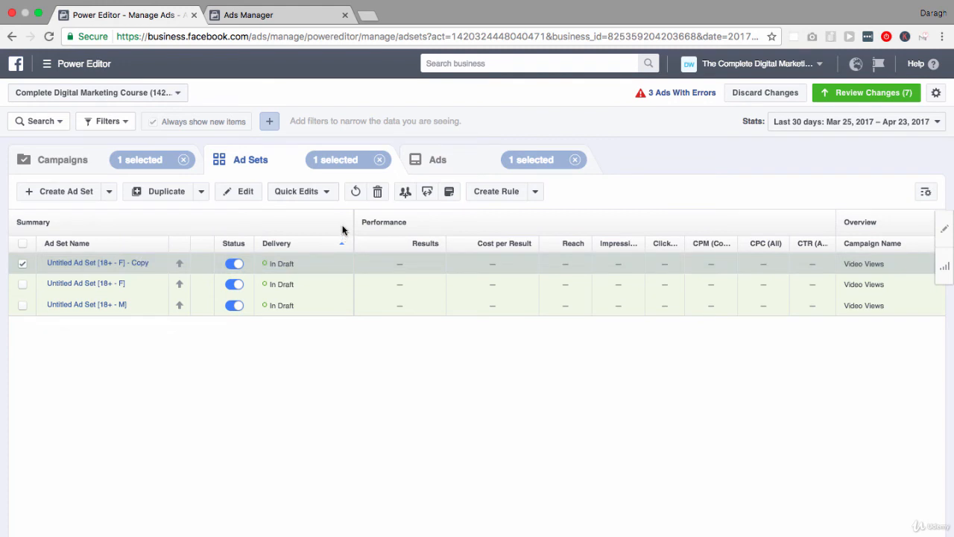
pyautogui.click(445, 163)
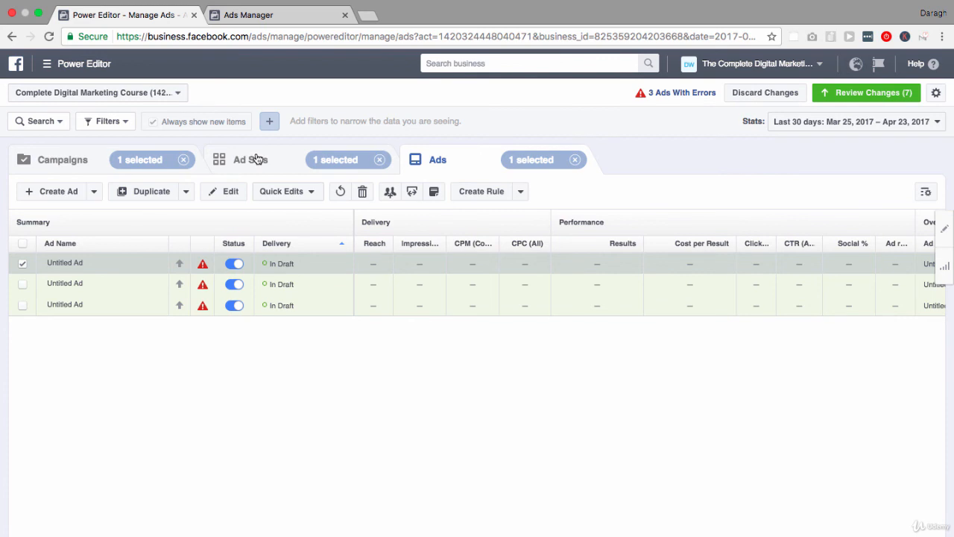
# Delete the unpublished Video Views campaign.
pyautogui.click(86, 162)
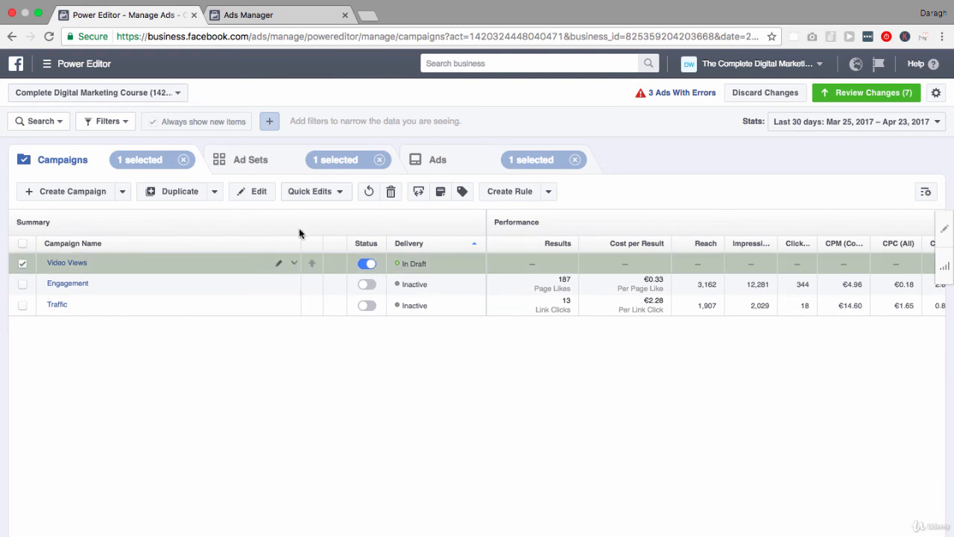
pyautogui.click(391, 193)
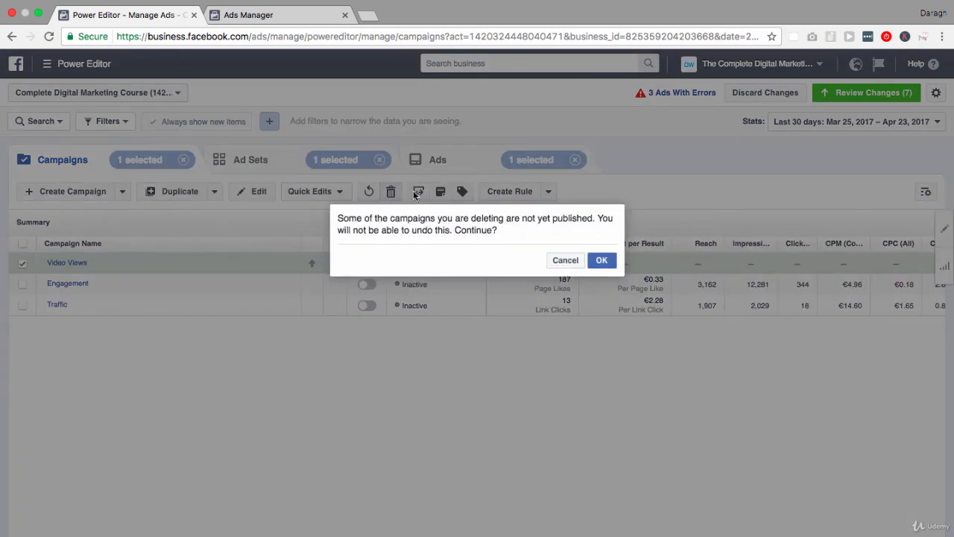
pyautogui.click(604, 261)
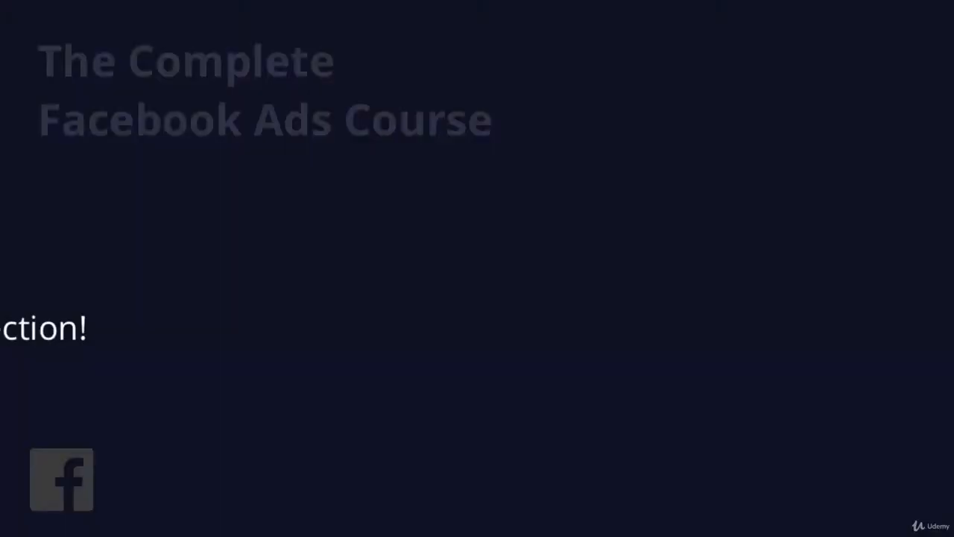